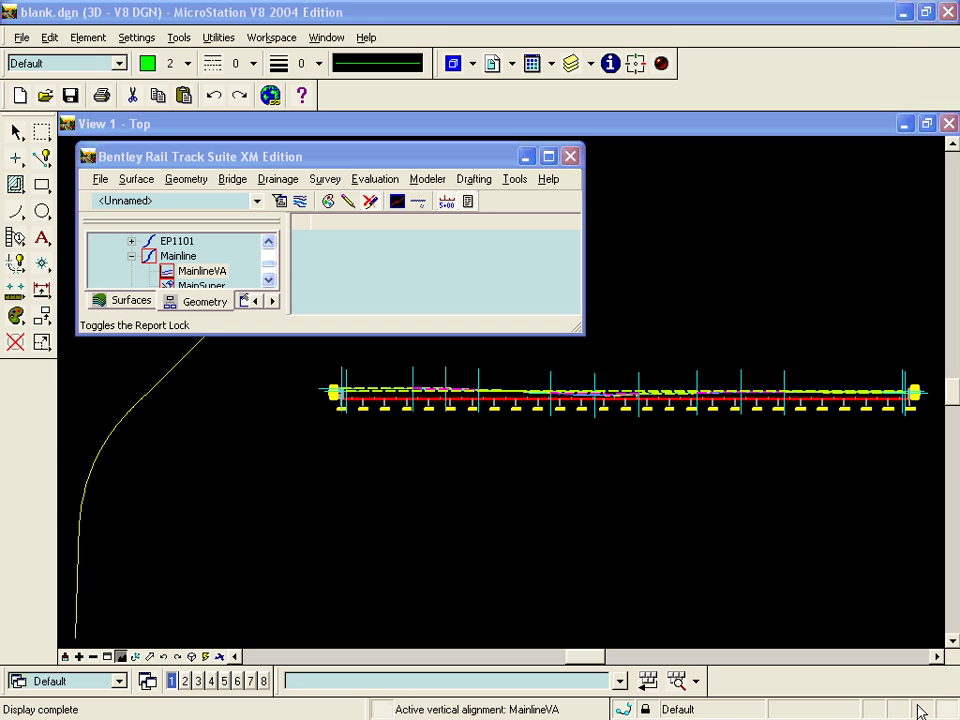
# Step: Bring up the Tools menu's XML Reports submenu, pointing at Station Base
pyautogui.click(514, 180)
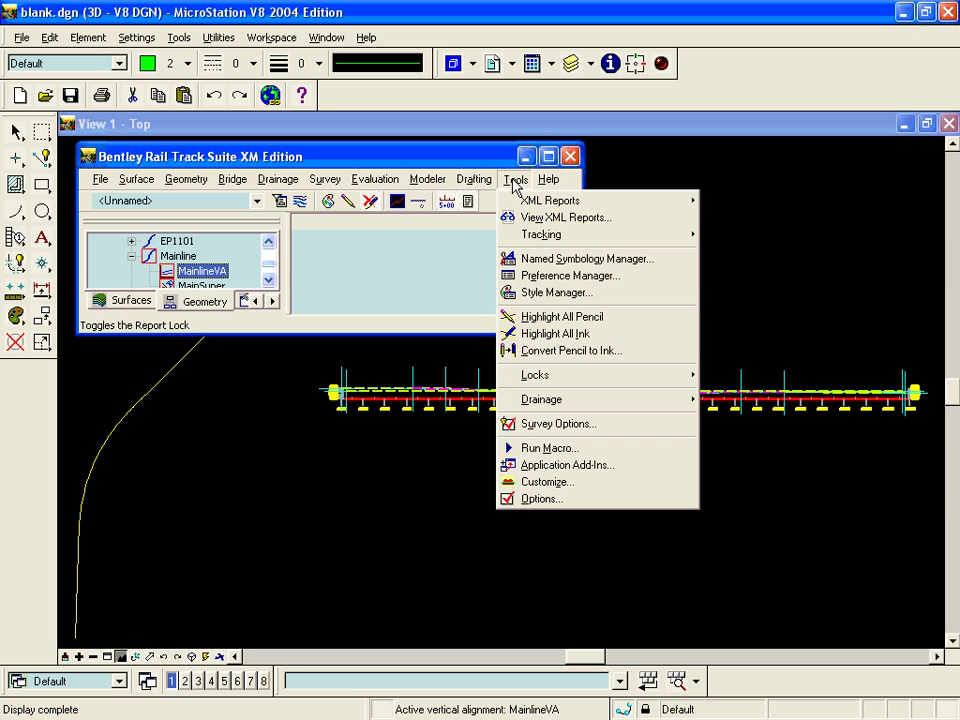
pyautogui.moveTo(527, 200)
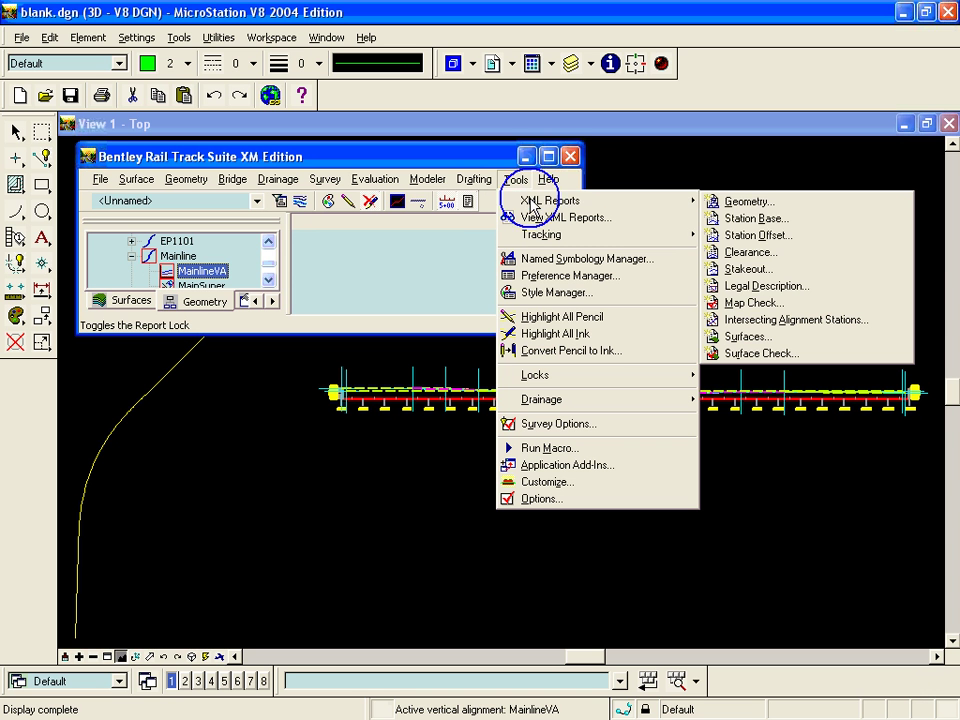
# Step: Start a Station Base report and include stations at a 50.000 interval
pyautogui.click(746, 222)
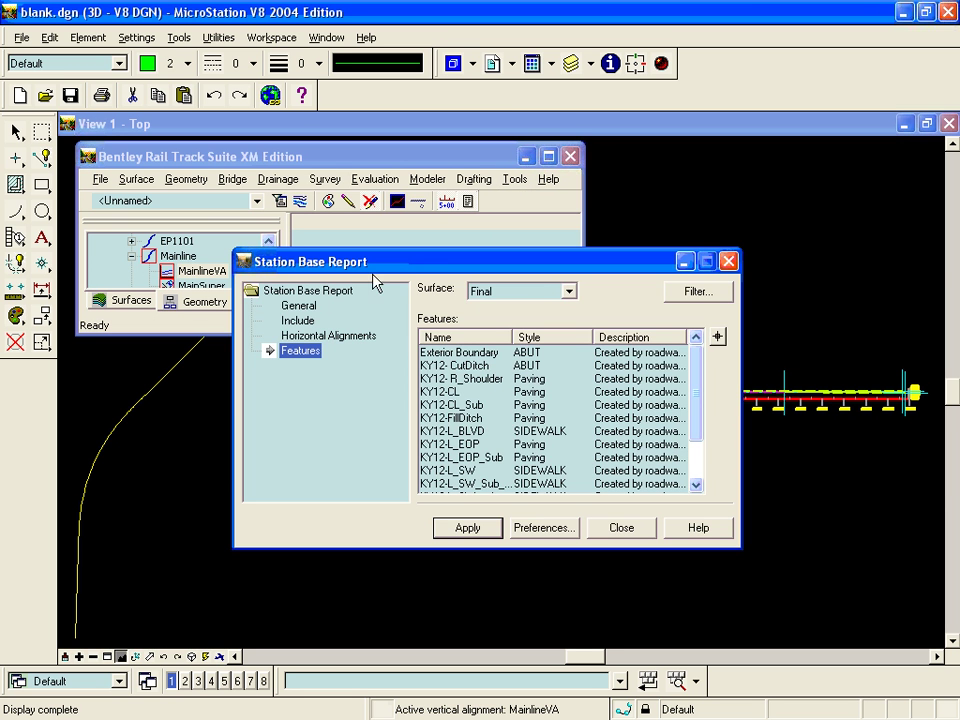
pyautogui.click(300, 306)
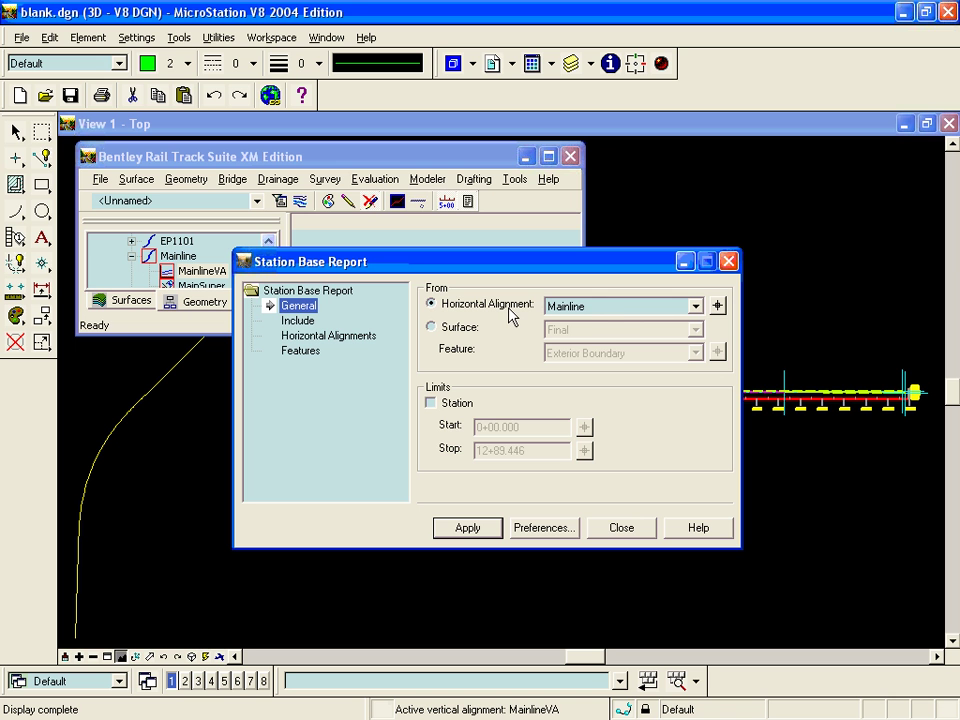
pyautogui.click(297, 321)
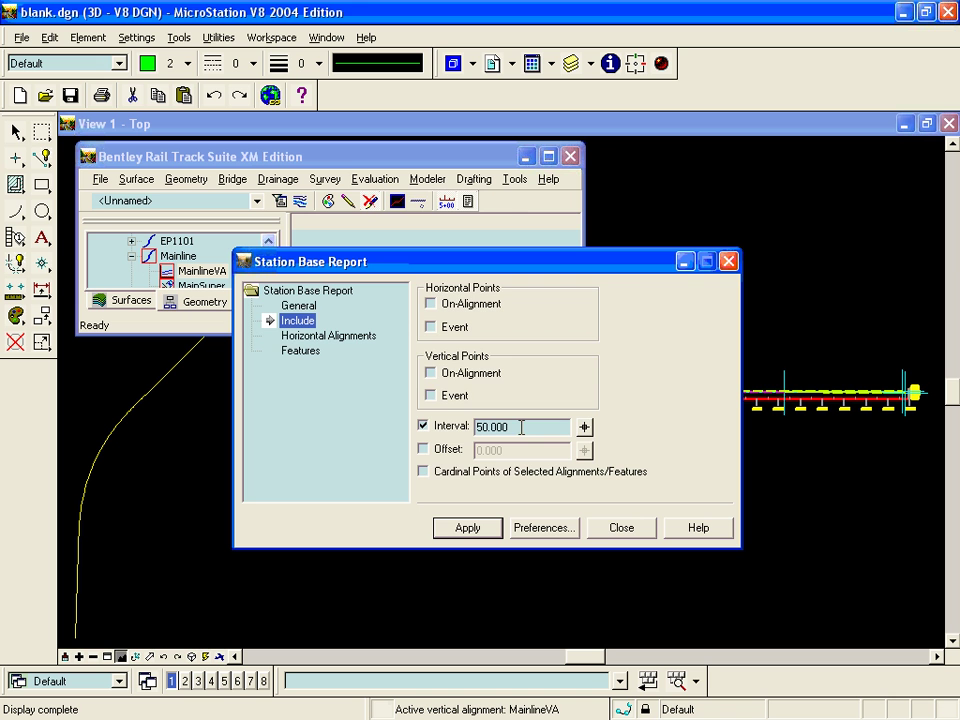
# Step: Add the Mainline alignment to the horizontal alignments by picking it in the view
pyautogui.click(298, 338)
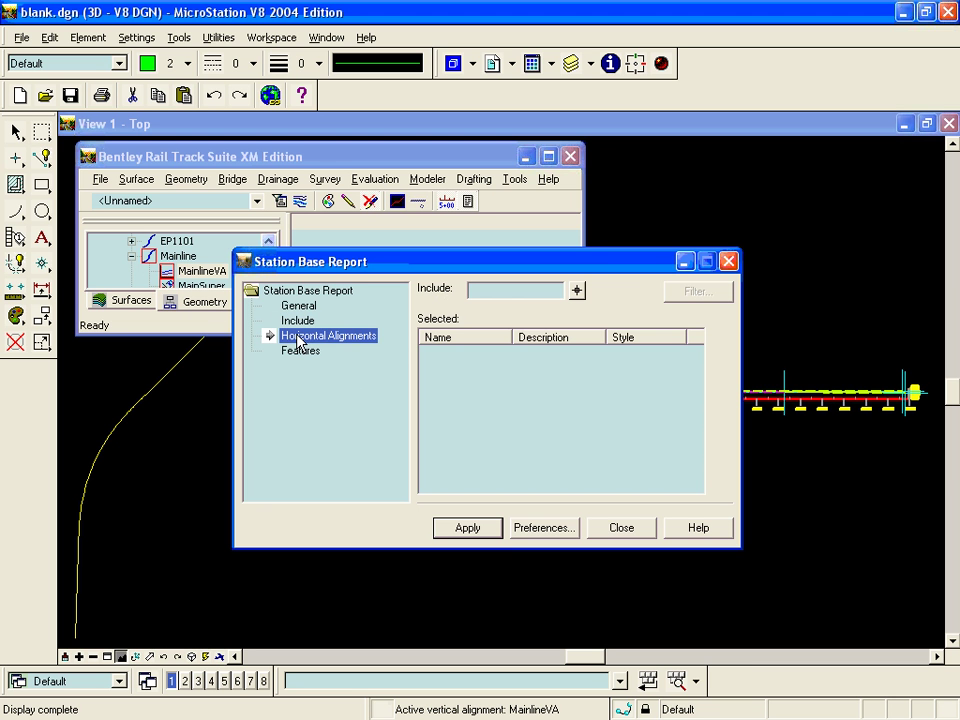
pyautogui.click(523, 293)
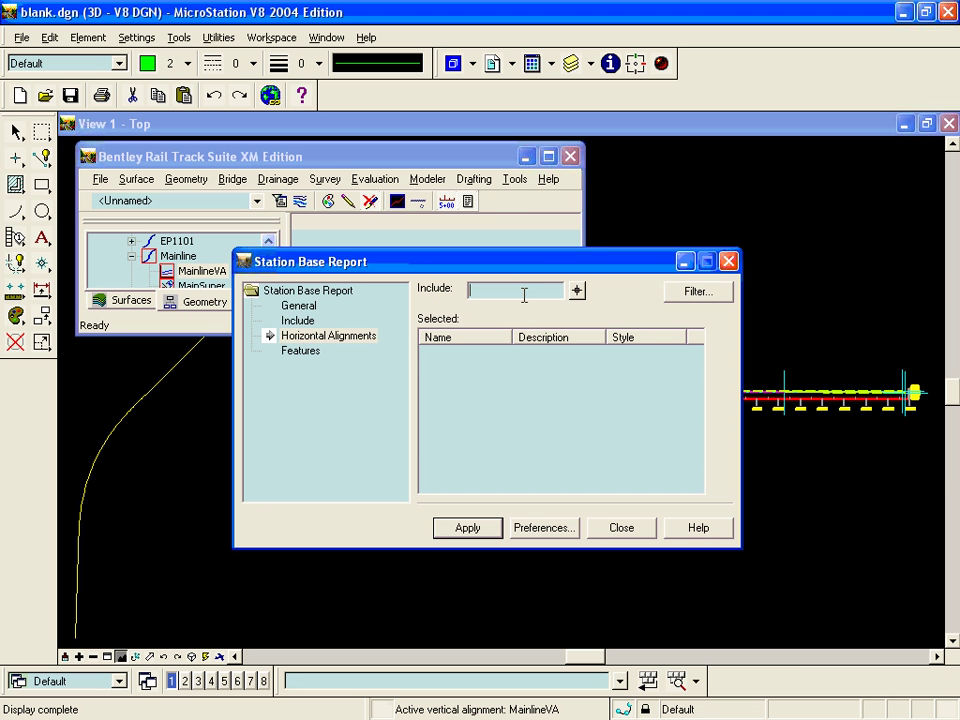
pyautogui.click(577, 292)
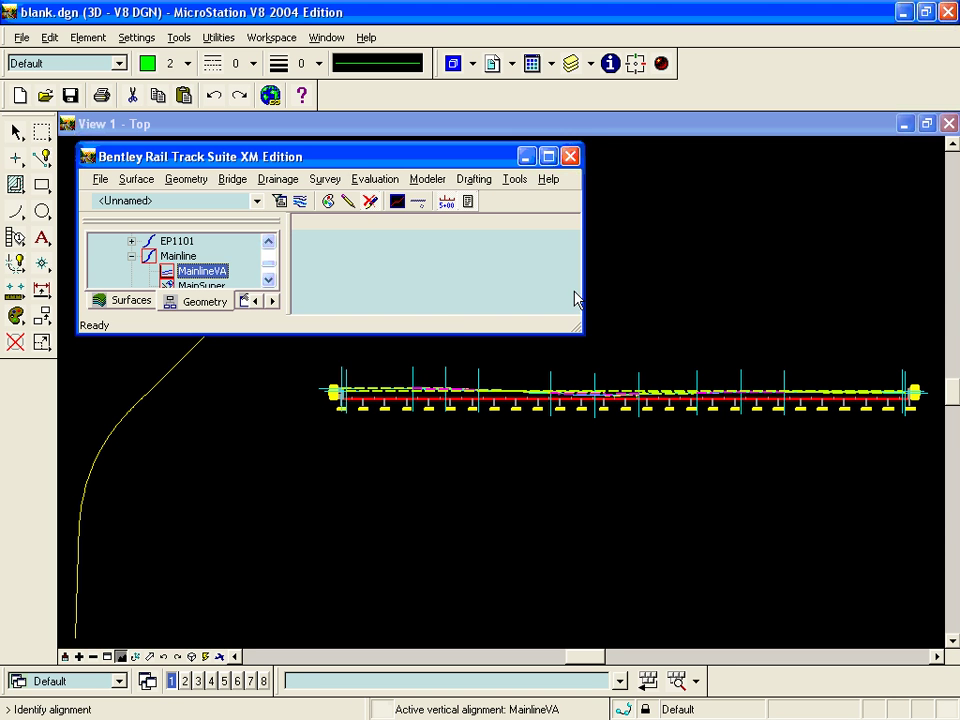
pyautogui.click(159, 384)
pyautogui.click(160, 382)
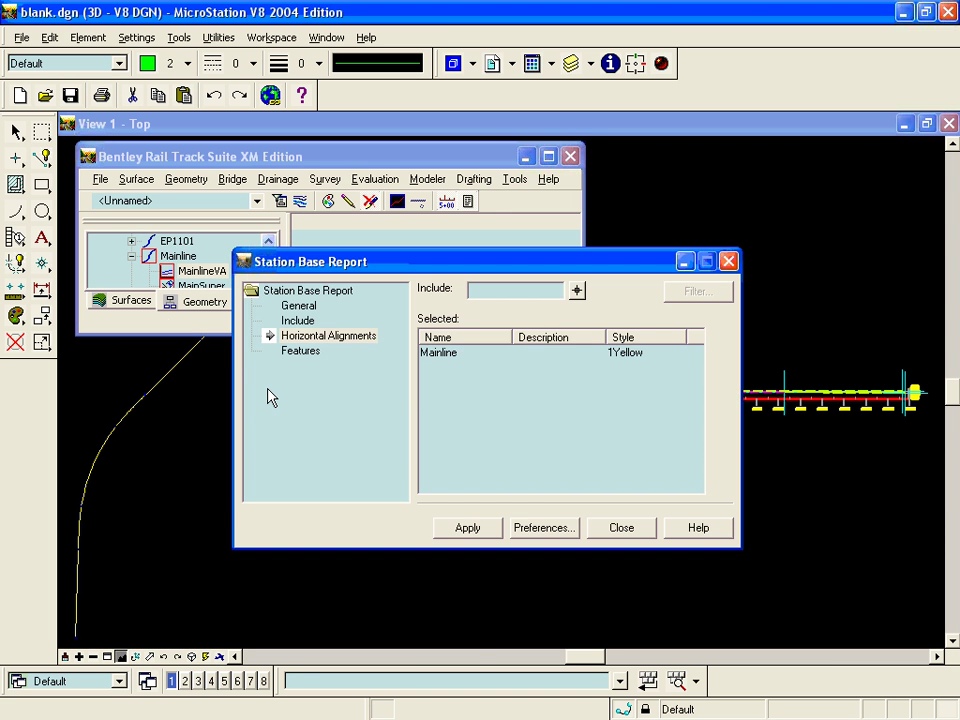
# Step: Apply, view the ProfileStationElevation.xsl report maximized, then close the Report Browser
pyautogui.click(480, 530)
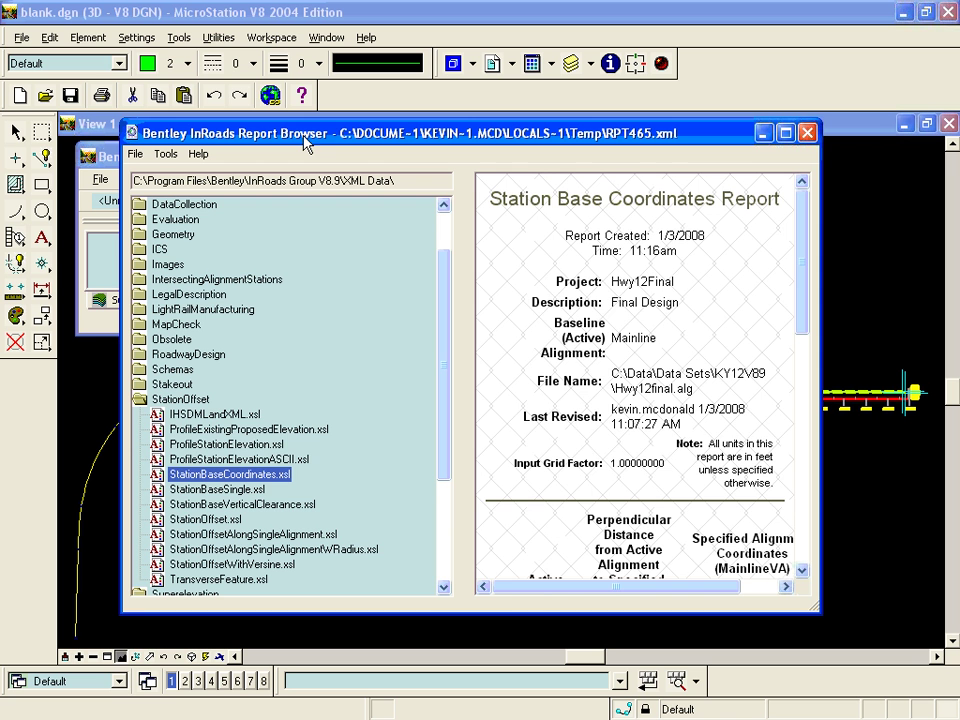
pyautogui.click(226, 444)
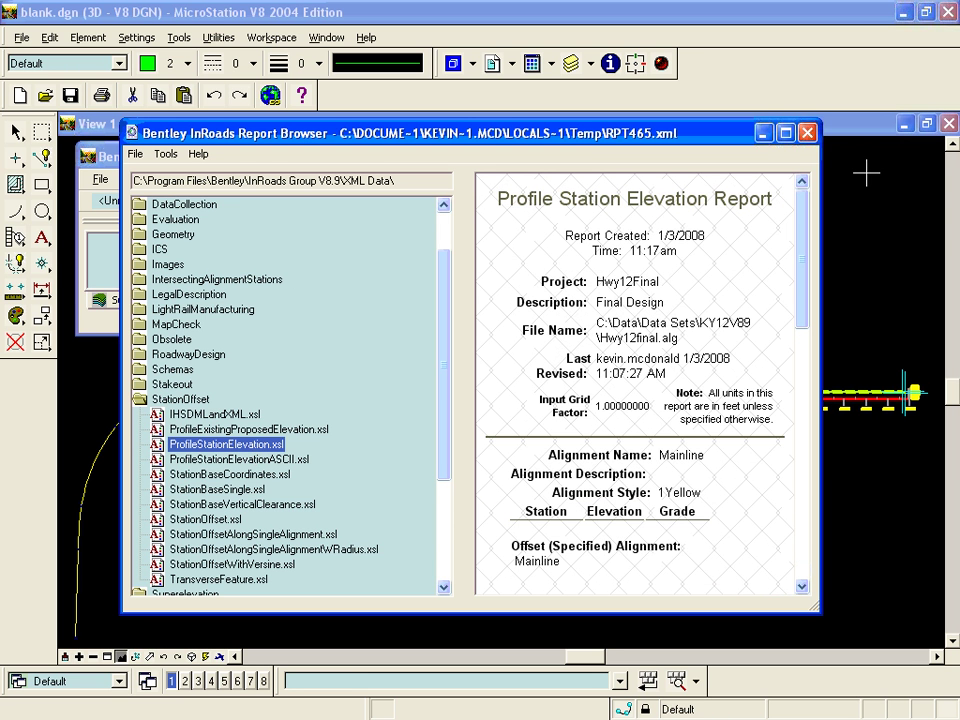
pyautogui.click(785, 133)
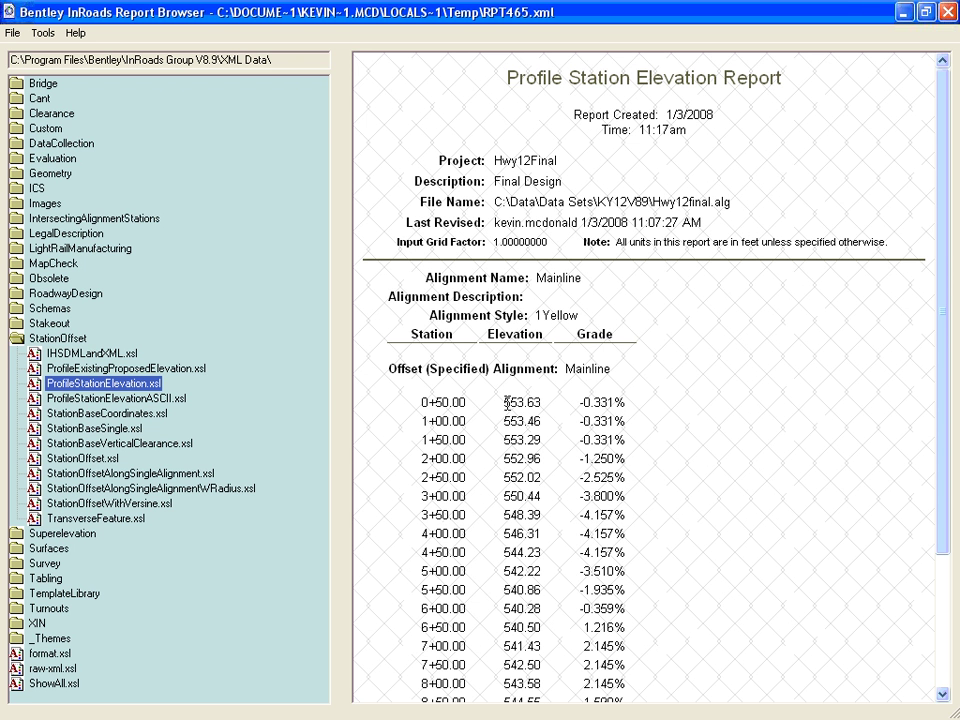
pyautogui.click(946, 14)
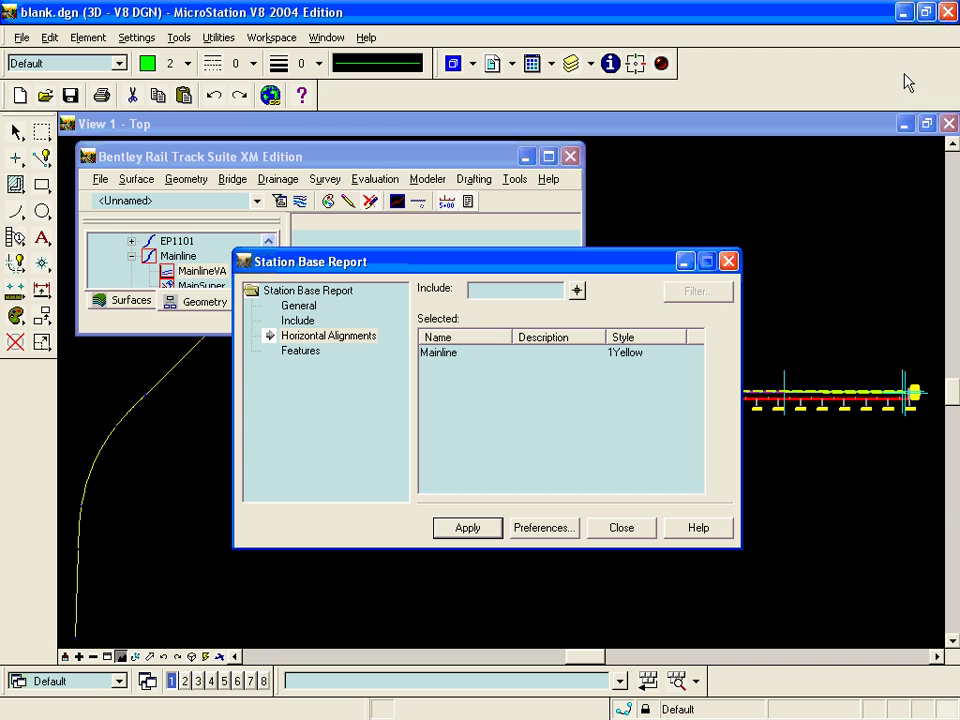
# Step: Close the Station Base Report dialog and show the File > Import options
pyautogui.click(729, 262)
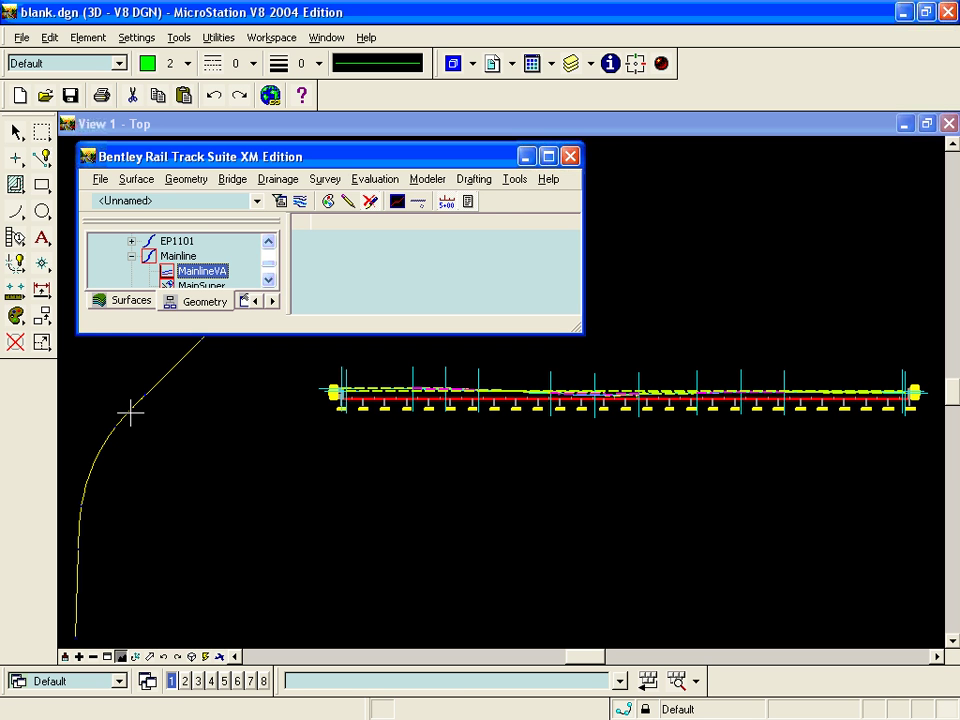
pyautogui.click(100, 181)
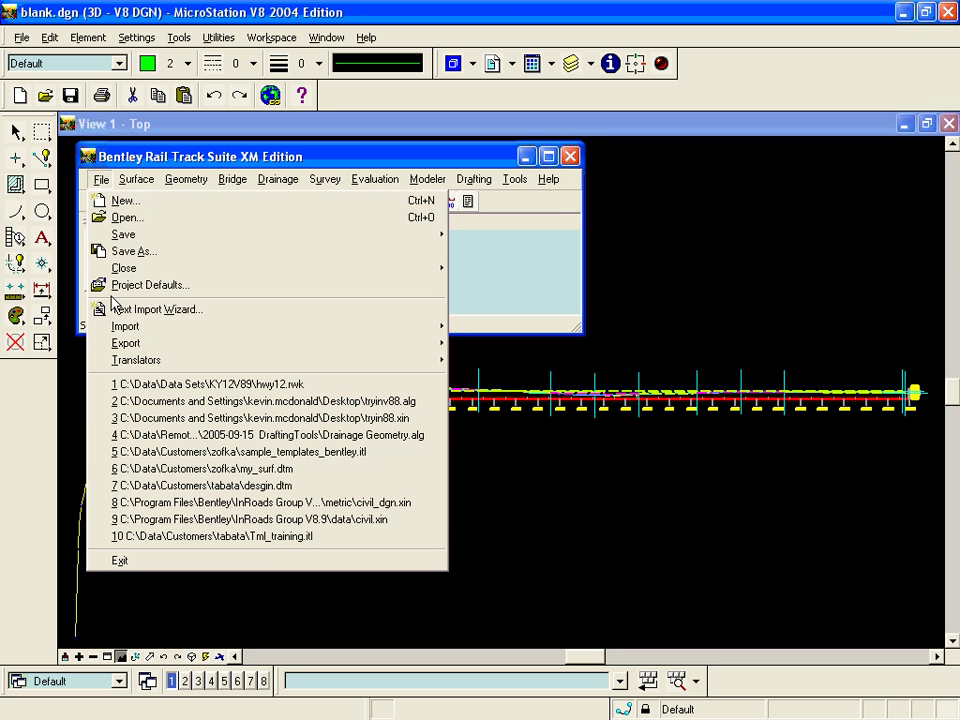
pyautogui.click(104, 327)
# Step: Import surface from graphics into Hwy12Topo, loading from a single element
pyautogui.click(521, 330)
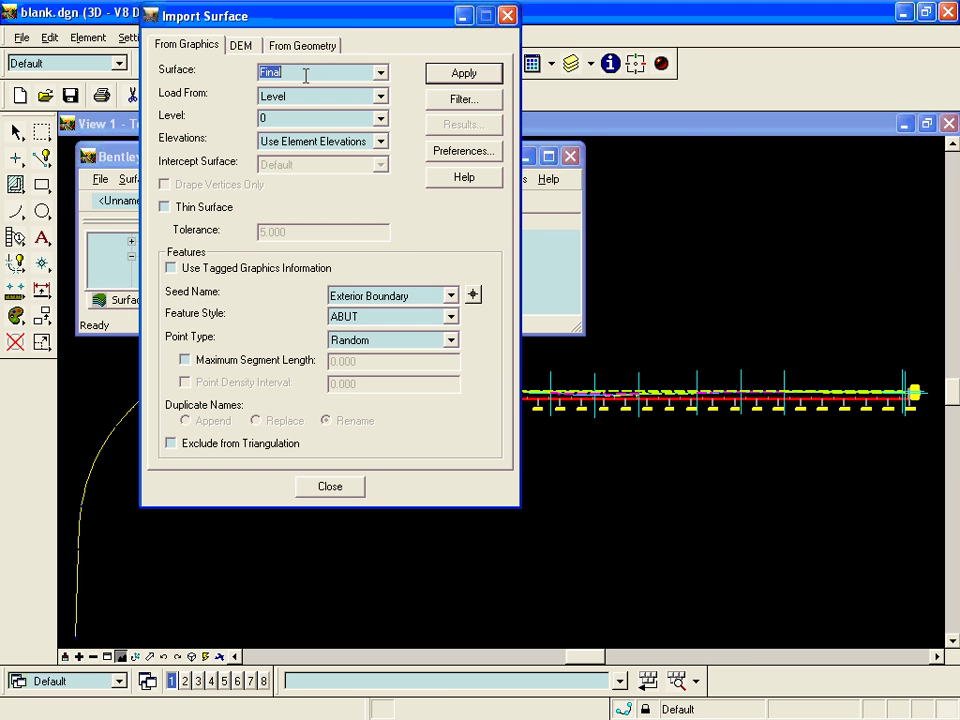
pyautogui.click(381, 78)
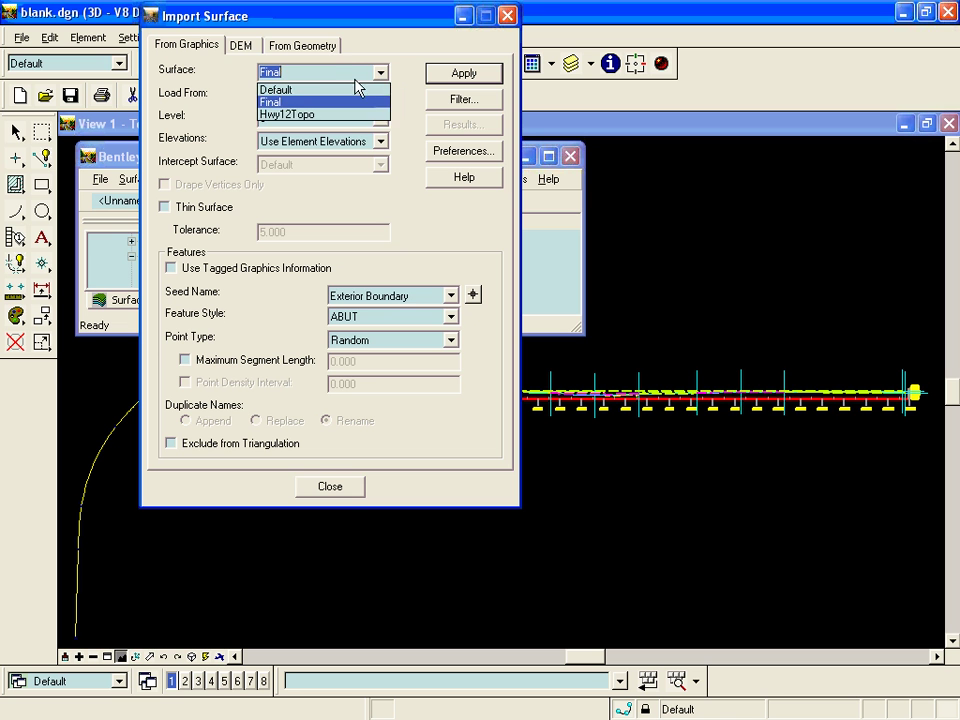
pyautogui.click(296, 116)
pyautogui.click(296, 97)
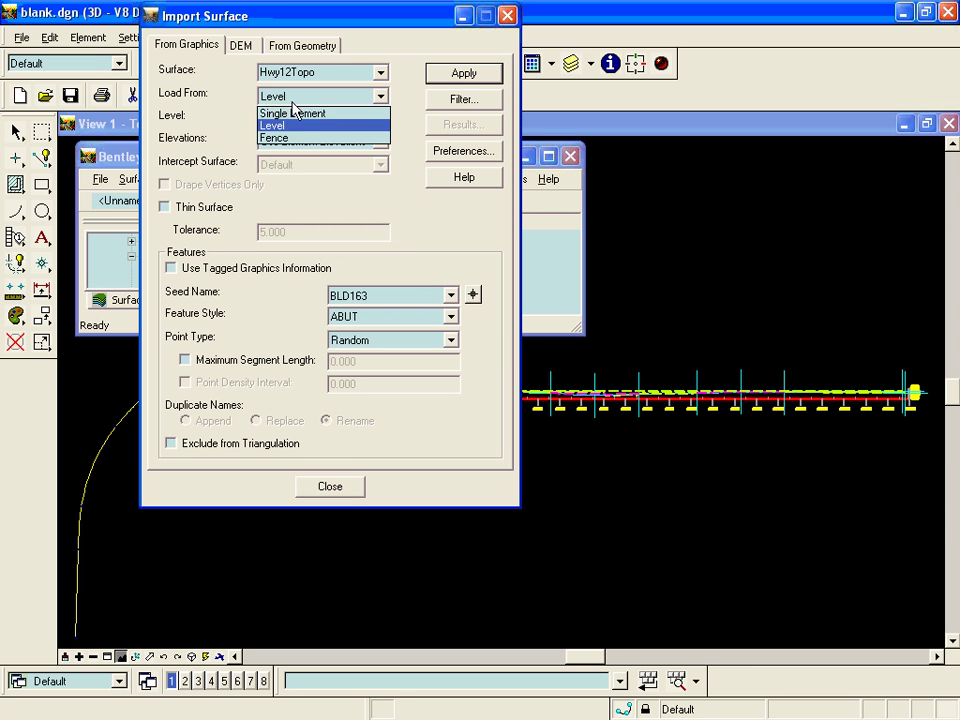
pyautogui.click(292, 112)
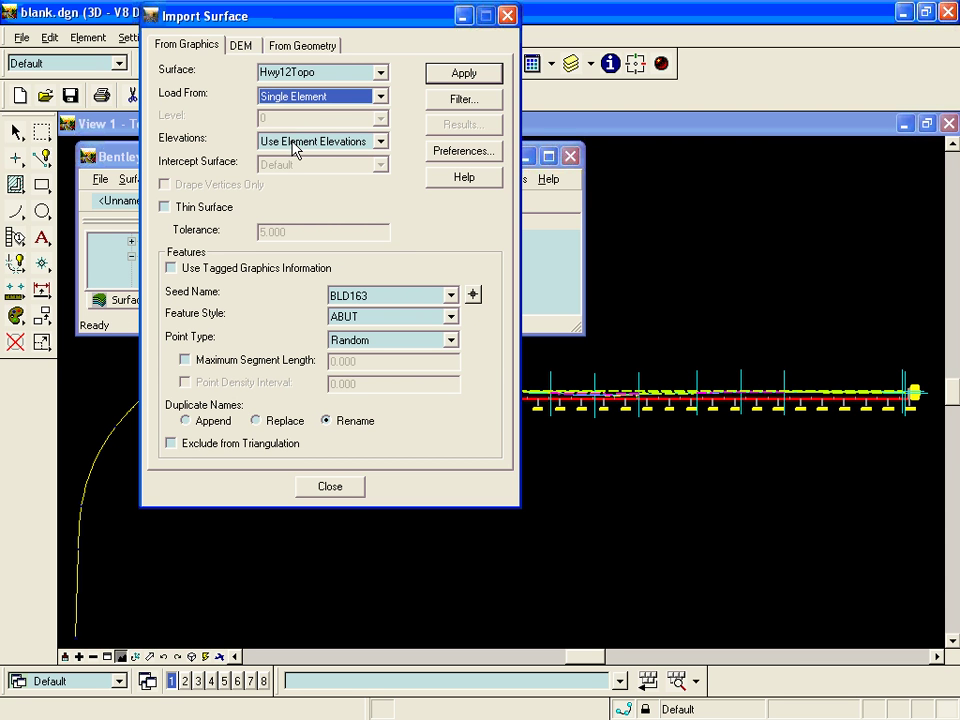
# Step: Take elevations by draping onto the Hwy12Topo intercept surface
pyautogui.click(294, 142)
pyautogui.click(292, 184)
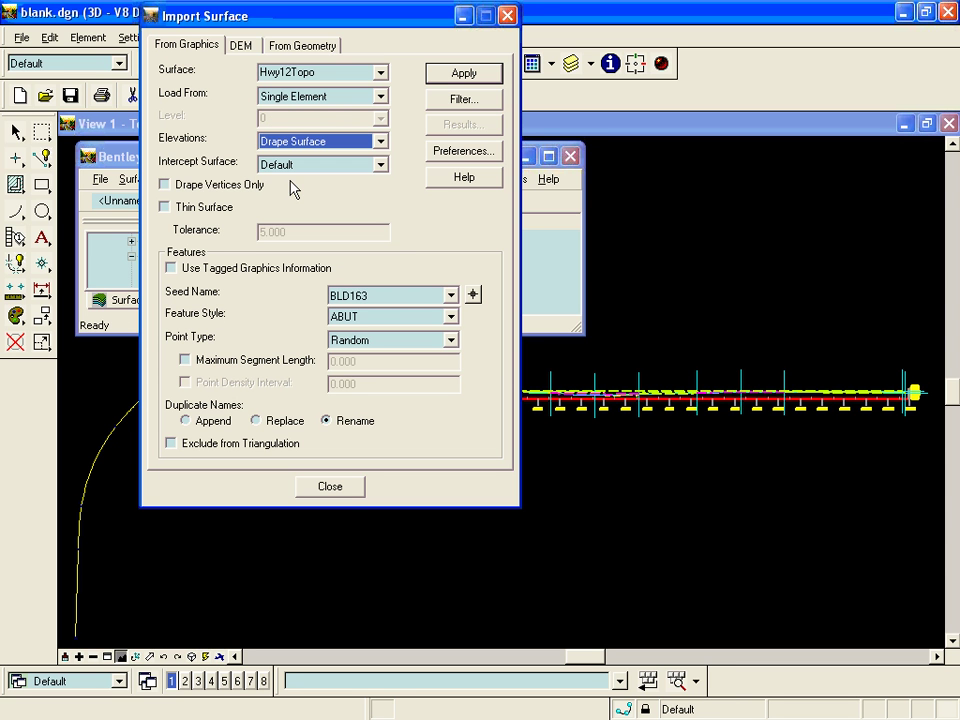
pyautogui.click(296, 168)
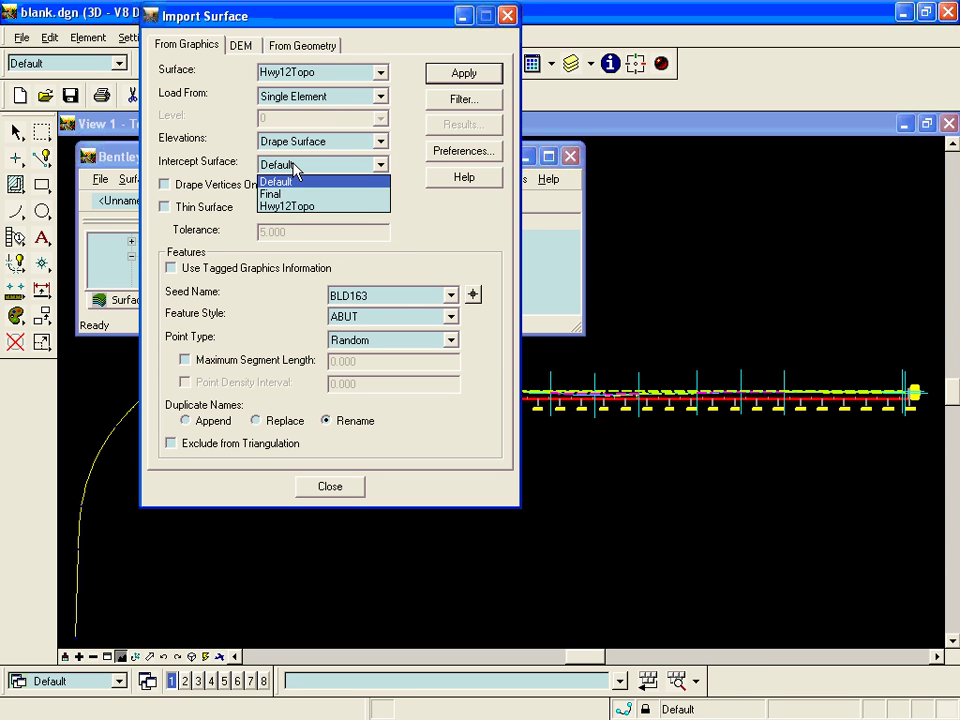
pyautogui.click(290, 207)
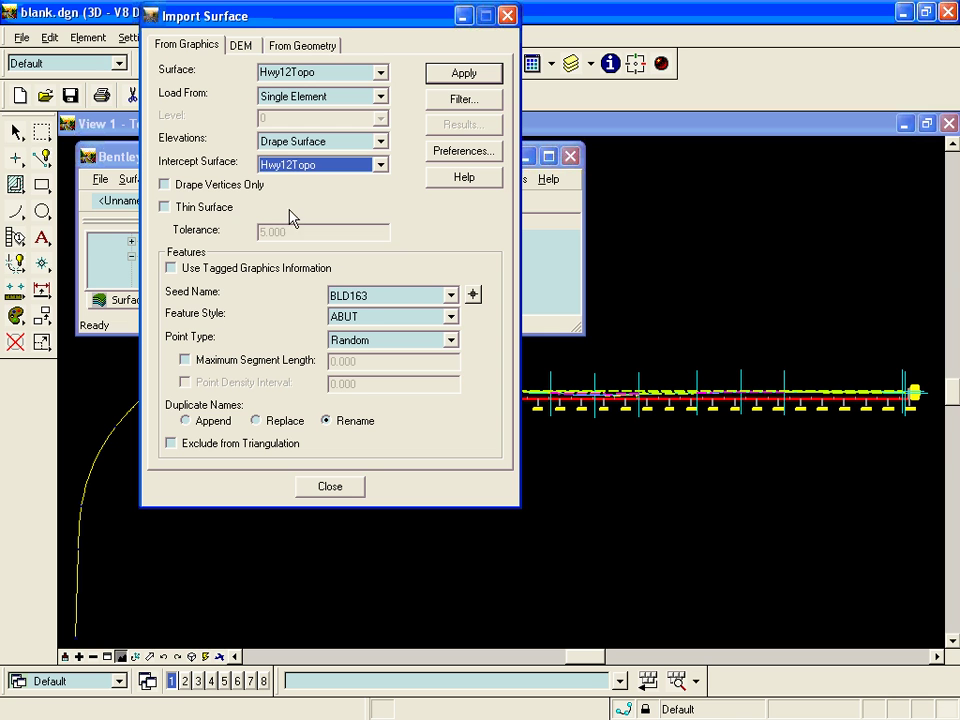
# Step: Set feature seed CLinExisting, Bench style and Breakline point type, then apply
pyautogui.press('Tab')
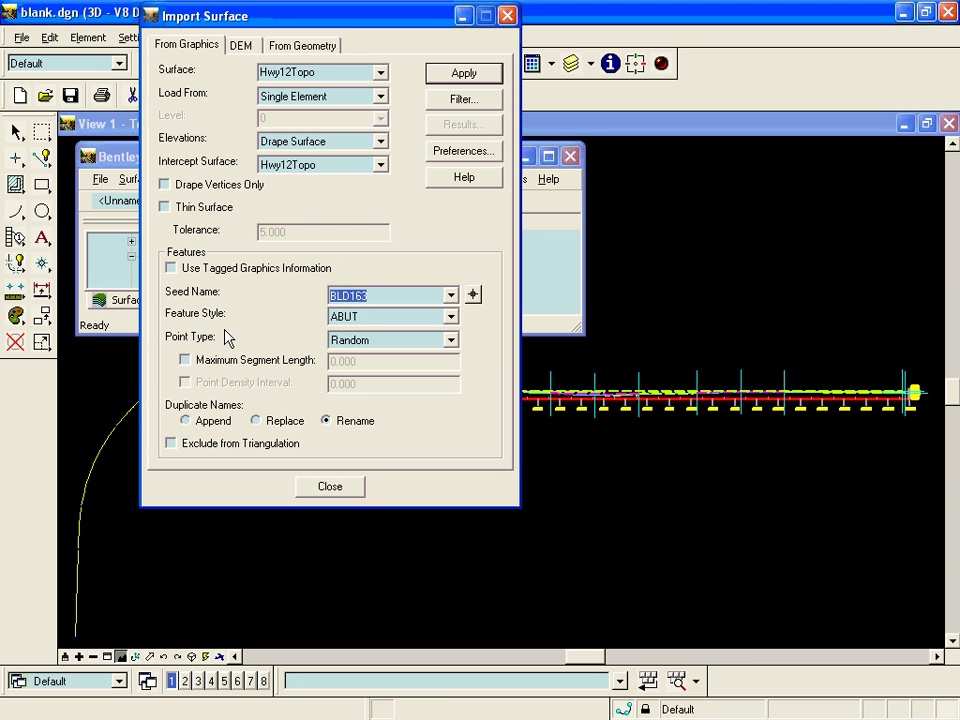
pyautogui.write('CL')
pyautogui.press('Tab')
pyautogui.press('Down')
pyautogui.press('Down')
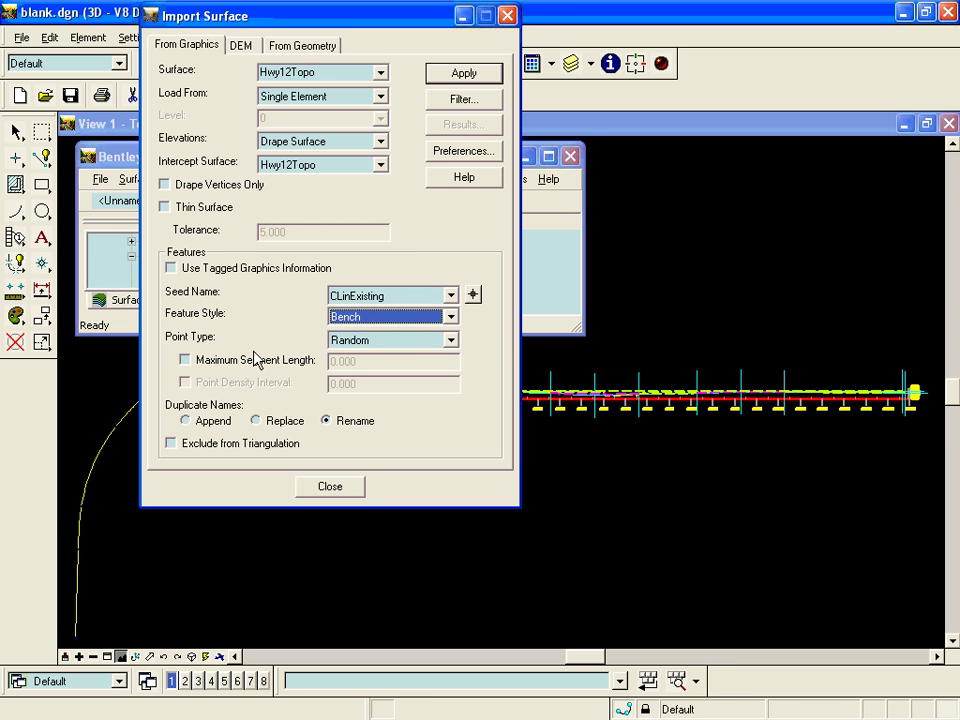
pyautogui.click(386, 343)
pyautogui.click(374, 371)
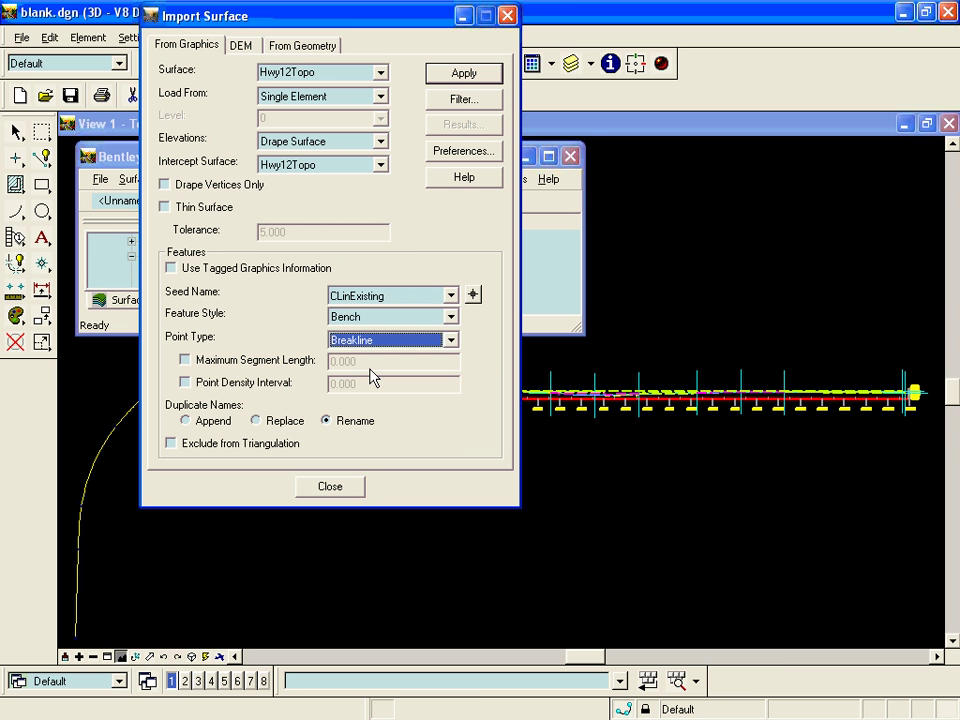
pyautogui.click(456, 74)
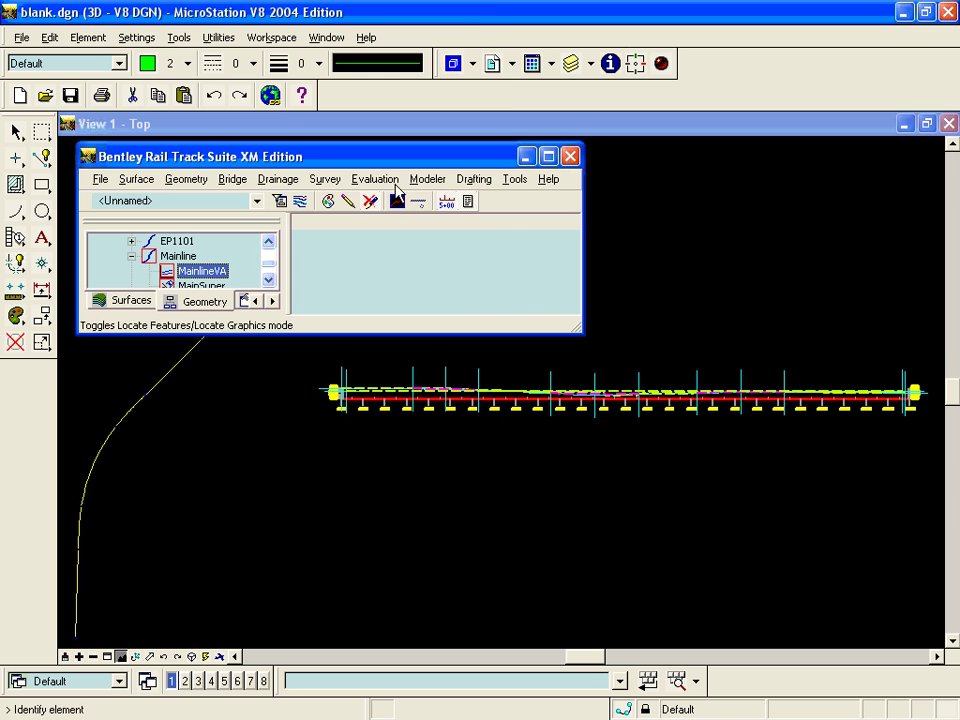
# Step: Identify and accept the curved alignment to drape it, then close Import Surface
pyautogui.click(141, 397)
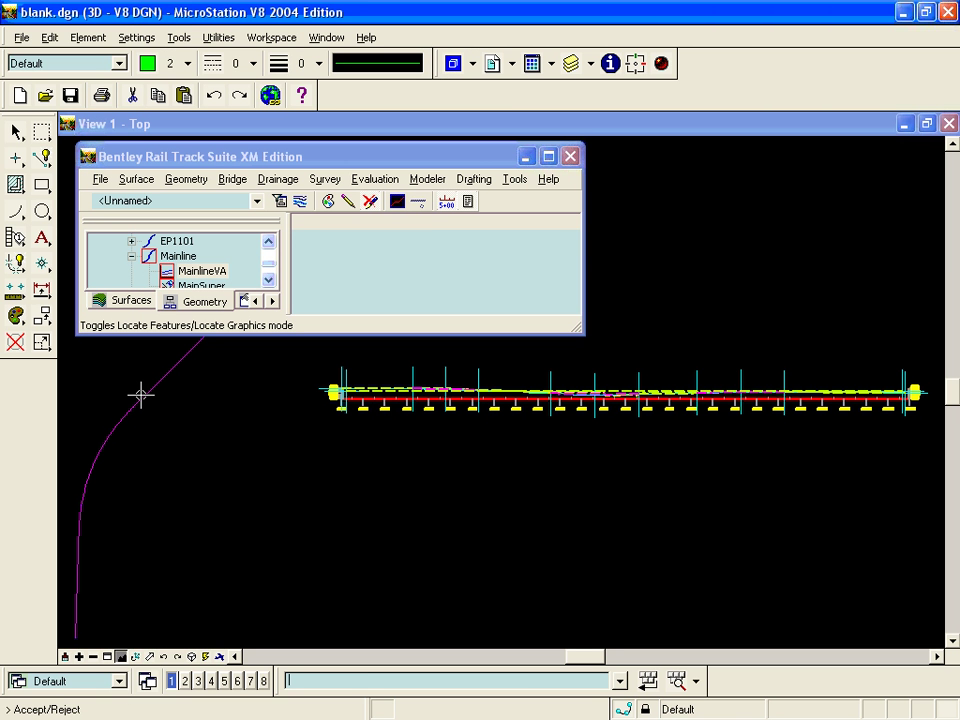
pyautogui.click(141, 396)
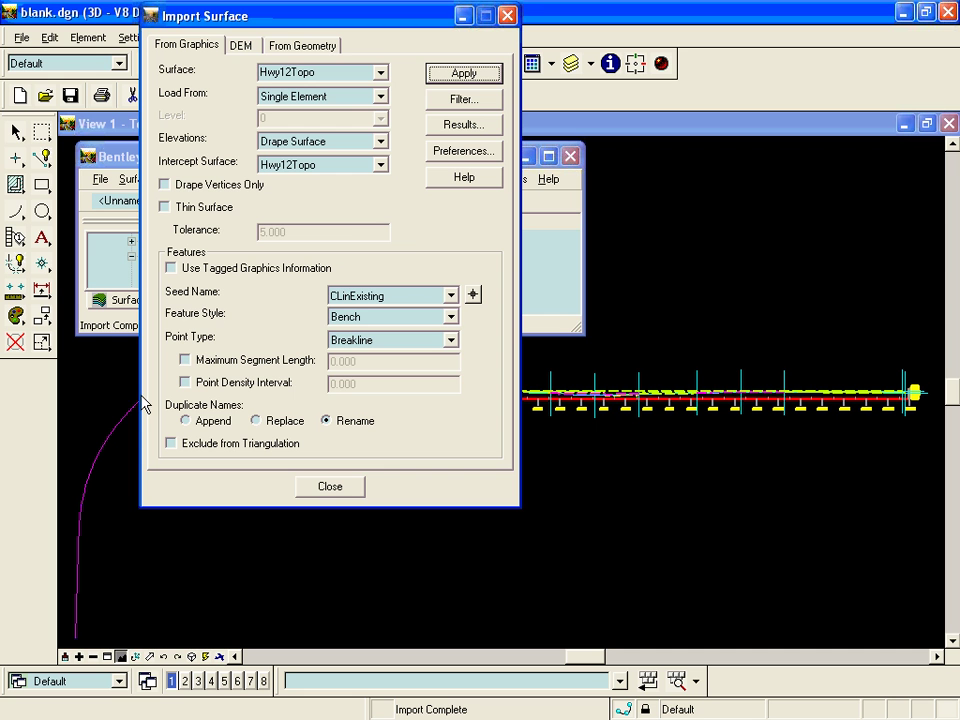
pyautogui.click(336, 488)
# Step: Open a new Station Base report from Tools > XML Reports and review its general and include settings
pyautogui.click(512, 180)
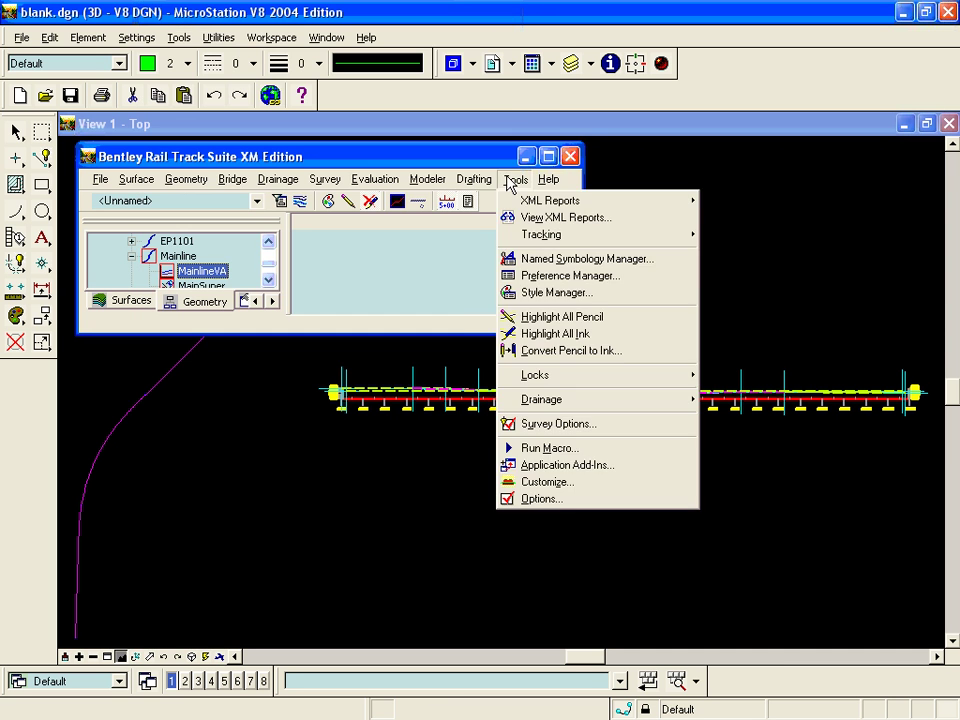
pyautogui.click(514, 200)
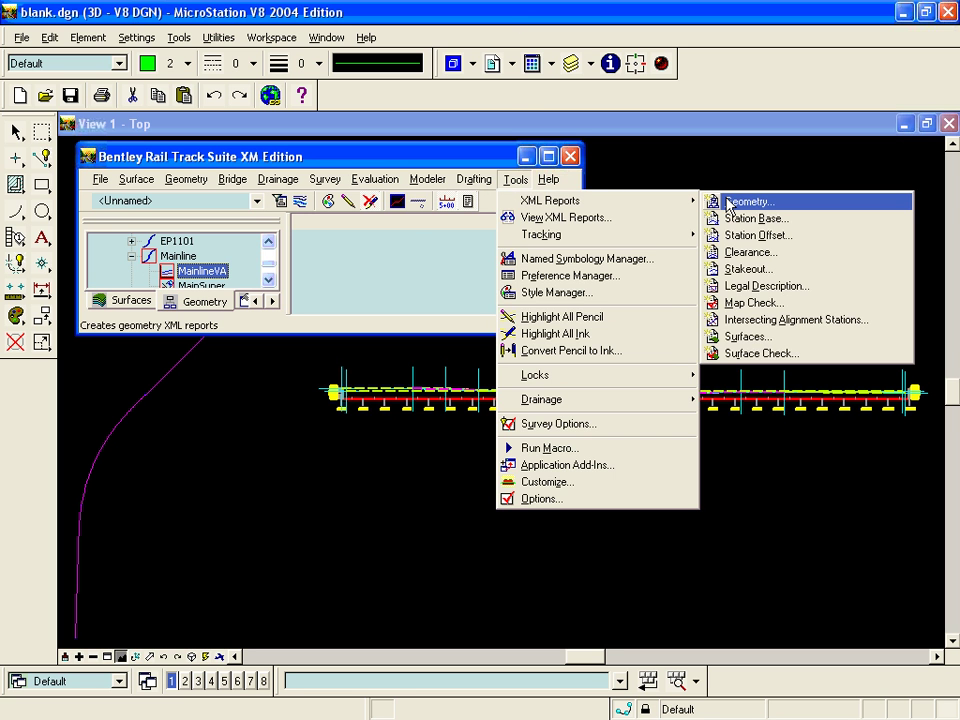
pyautogui.click(738, 218)
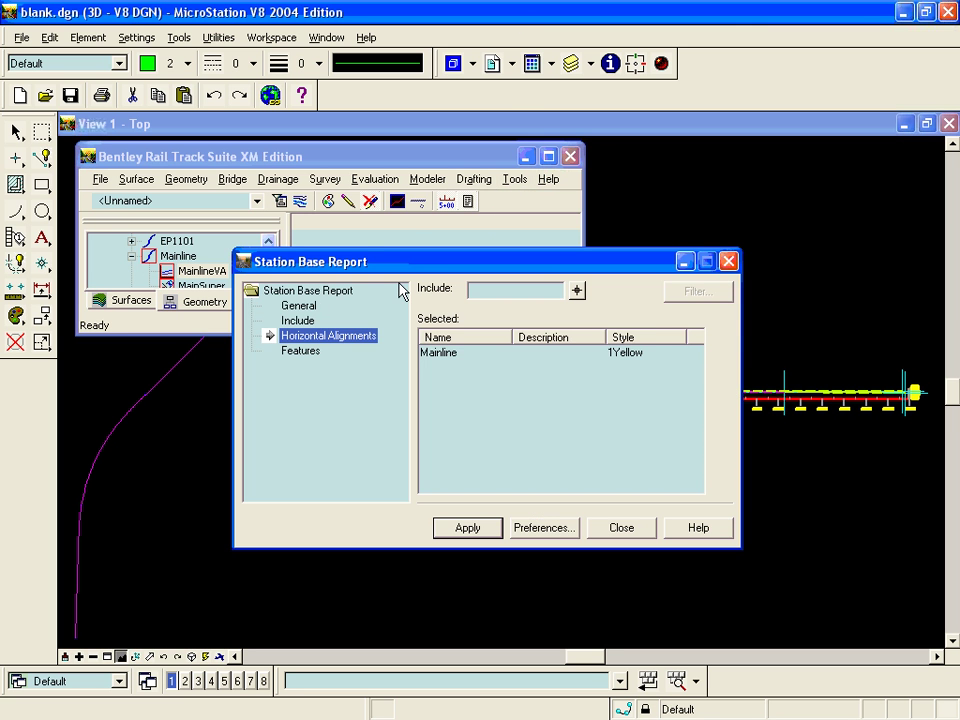
pyautogui.click(302, 305)
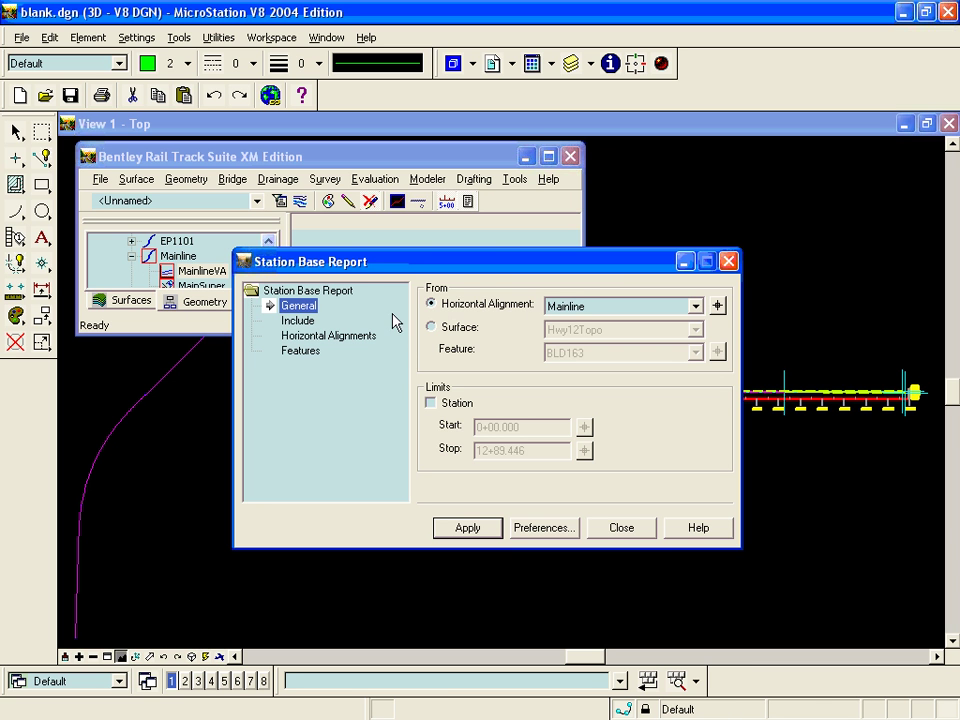
pyautogui.click(297, 320)
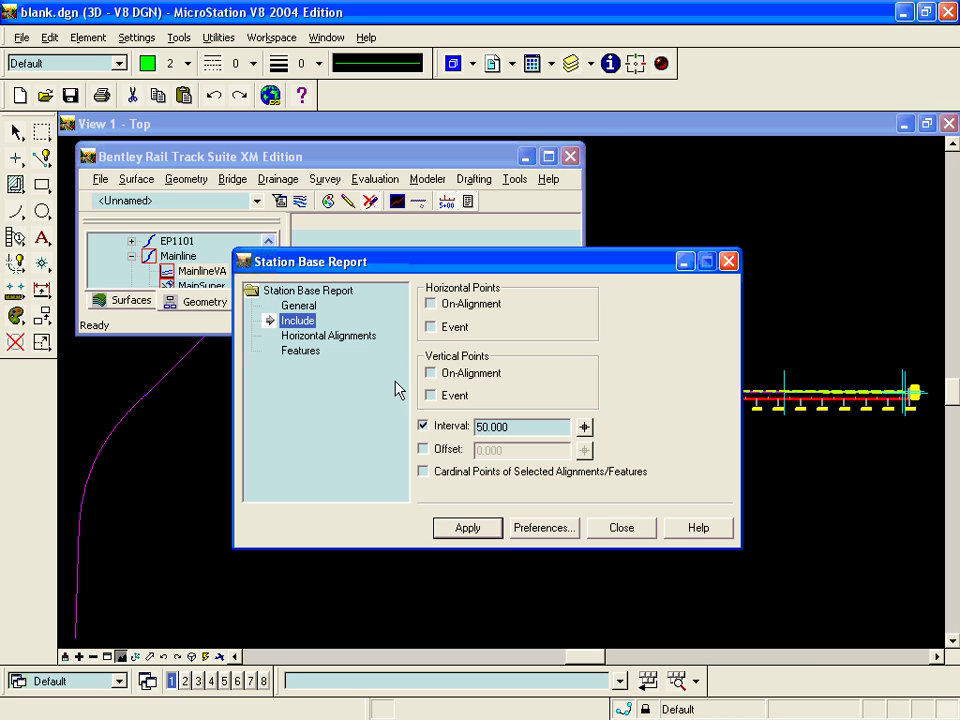
# Step: Remove Mainline from the horizontal alignments using the Filter dialog
pyautogui.click(302, 338)
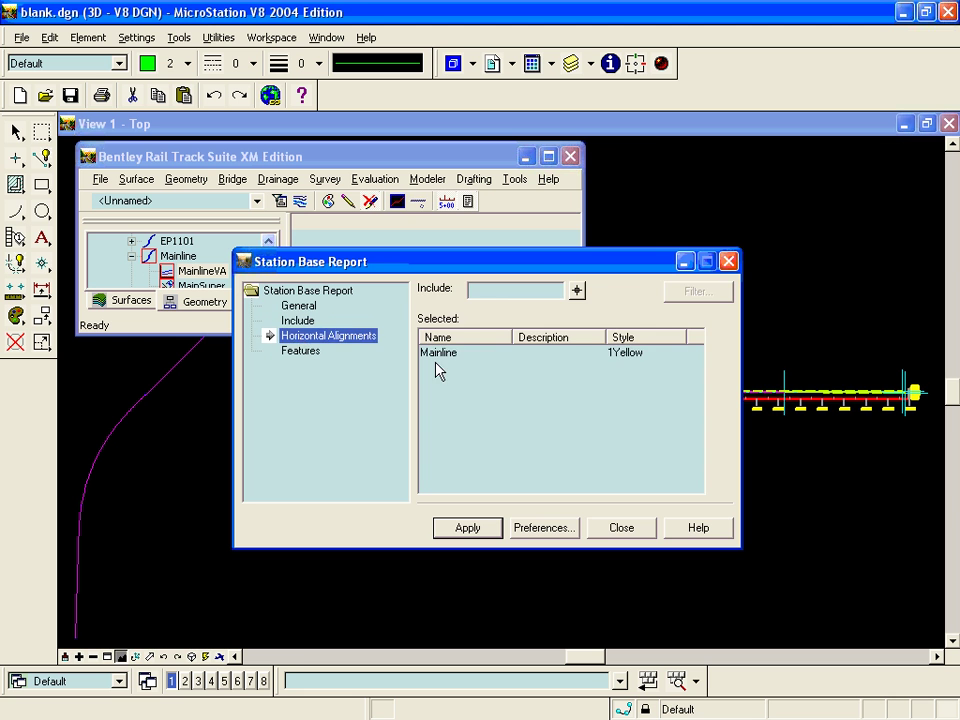
pyautogui.click(469, 351)
pyautogui.click(528, 292)
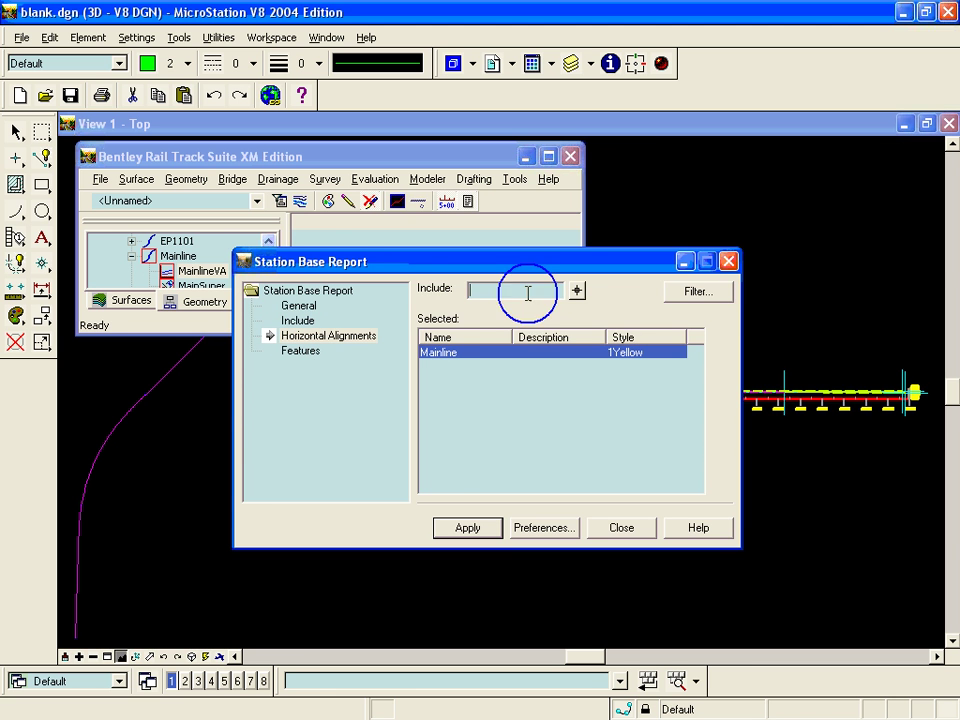
pyautogui.click(722, 294)
pyautogui.click(549, 372)
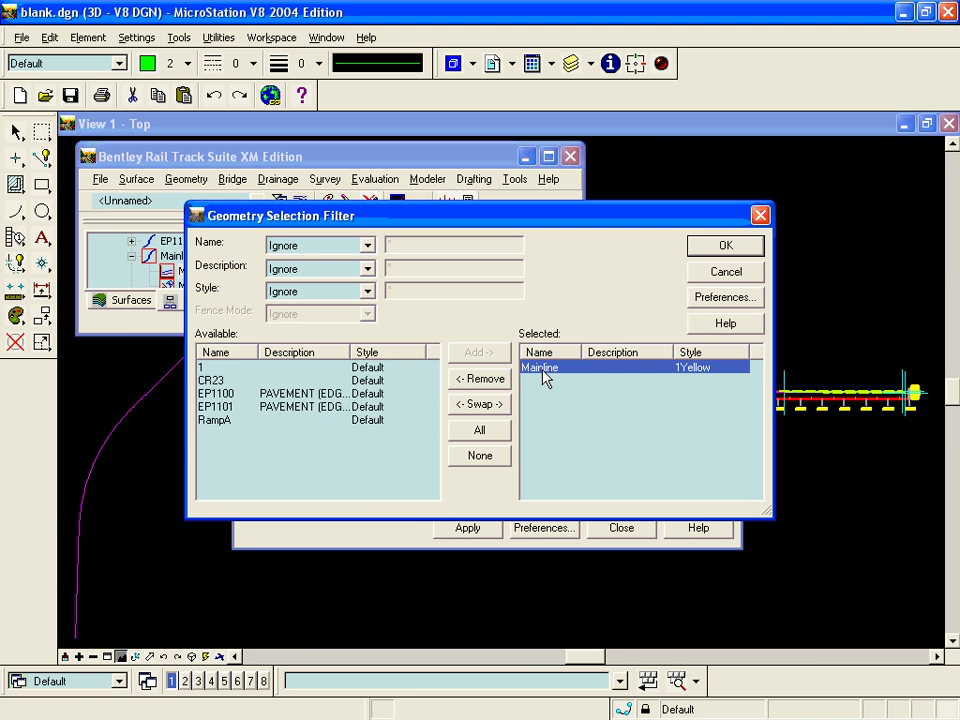
pyautogui.click(480, 378)
pyautogui.click(708, 245)
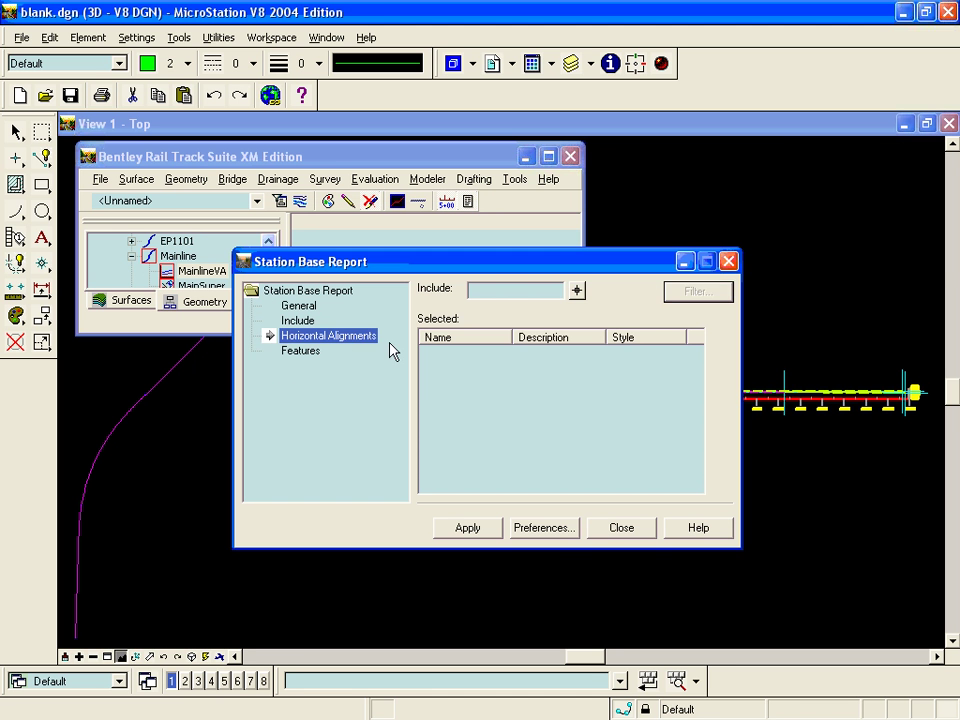
# Step: Select the CLinExisting feature from Hwy12Topo under Features
pyautogui.click(294, 354)
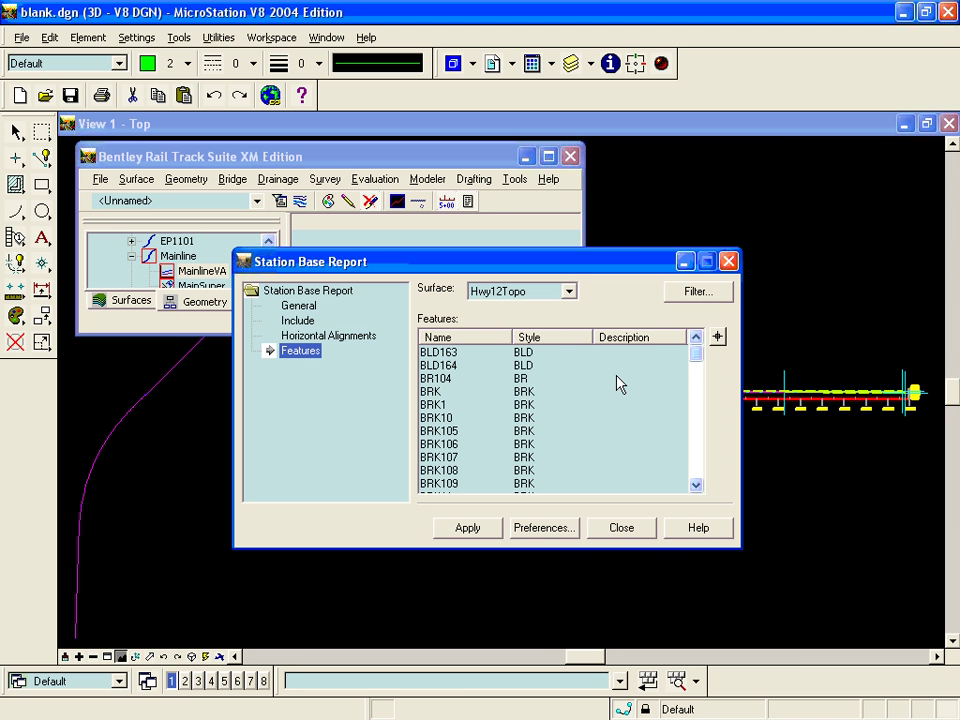
pyautogui.click(697, 405)
pyautogui.click(699, 409)
pyautogui.click(699, 420)
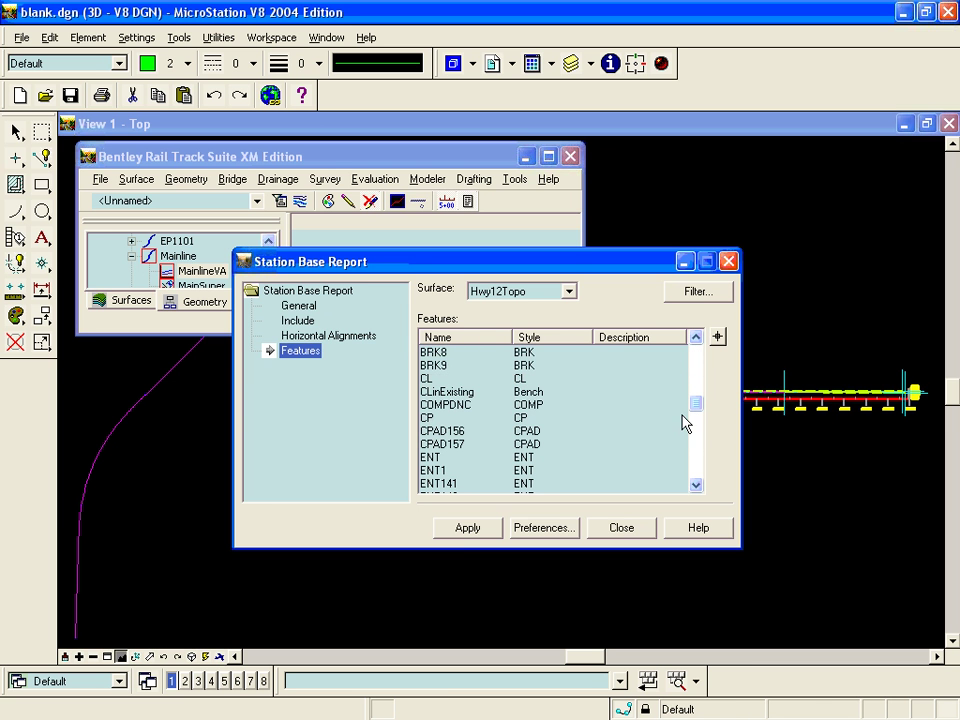
pyautogui.click(425, 391)
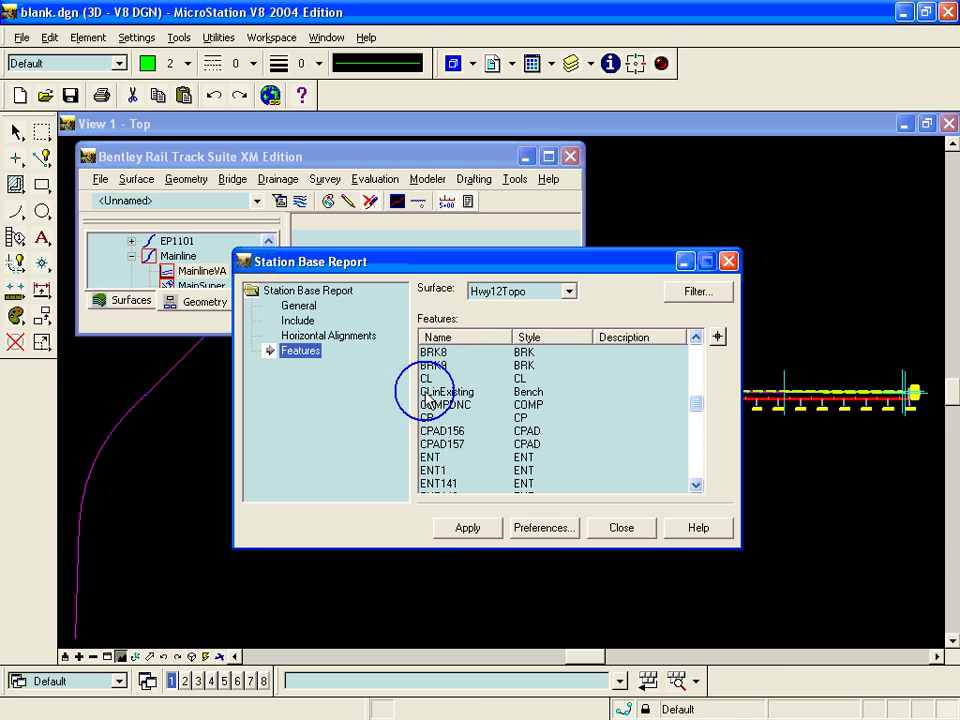
# Step: Apply the report and show StationOffset's ProfileExistingProposedElevation.xsl
pyautogui.click(452, 528)
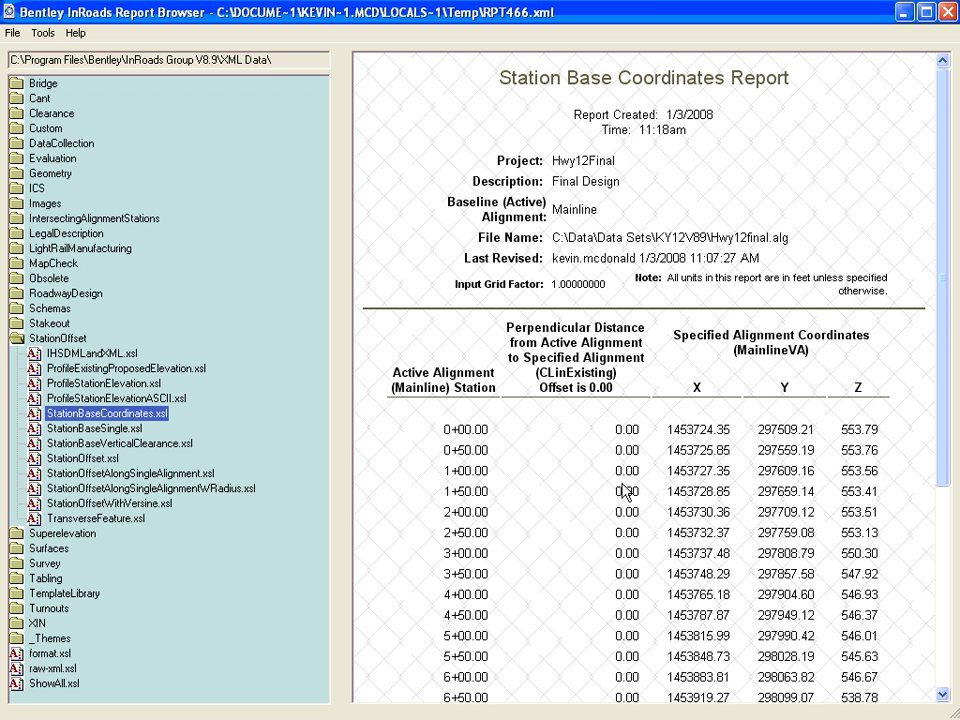
pyautogui.click(72, 369)
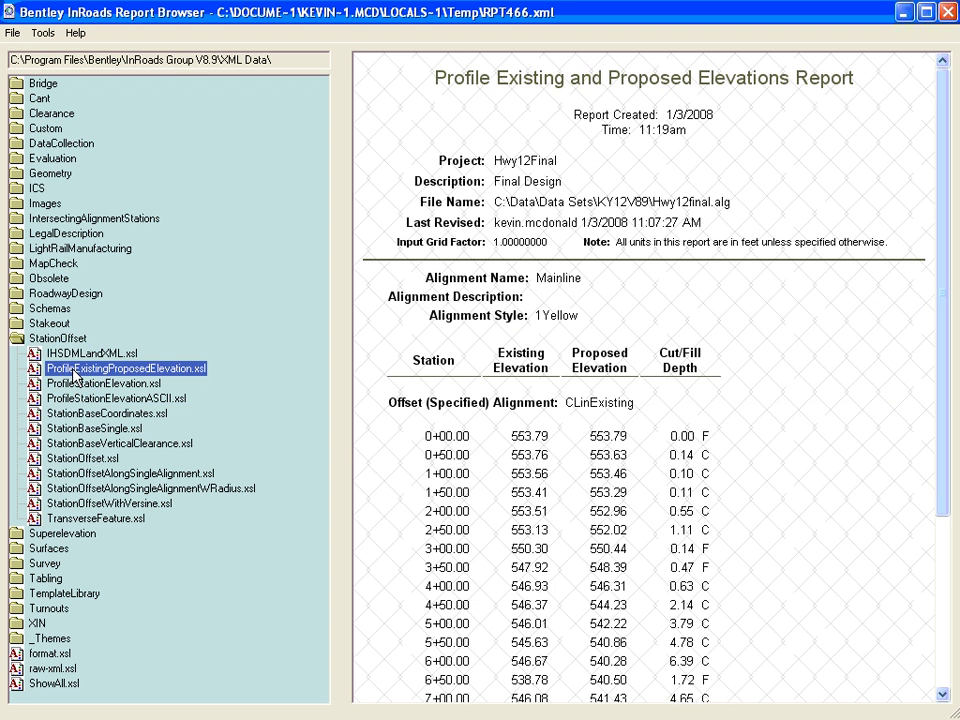